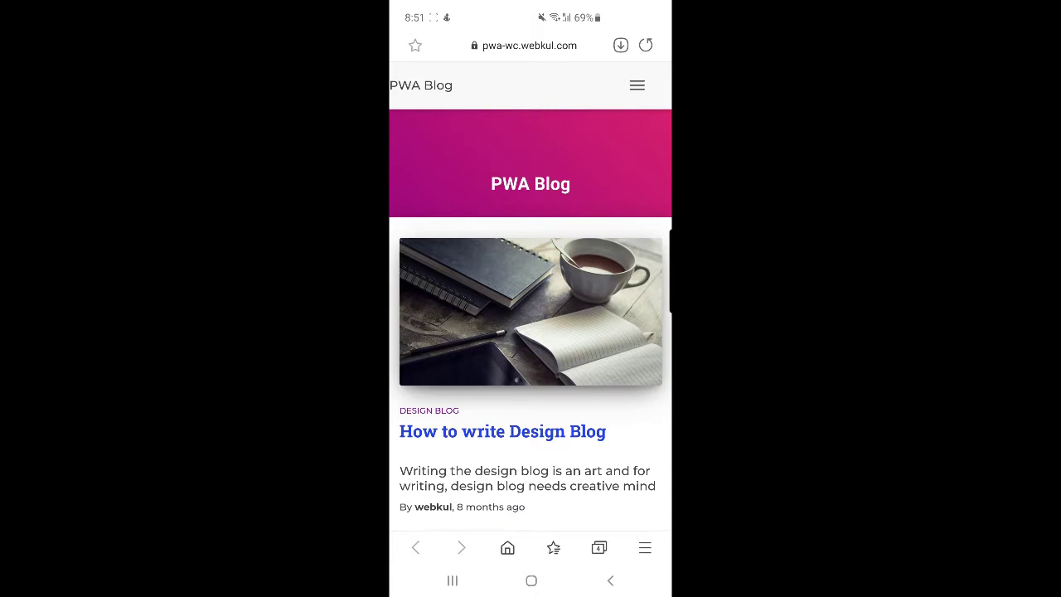
- Go to the 'Know more about pwa' page from the ABOUT – PWA menu item
click(636, 85)
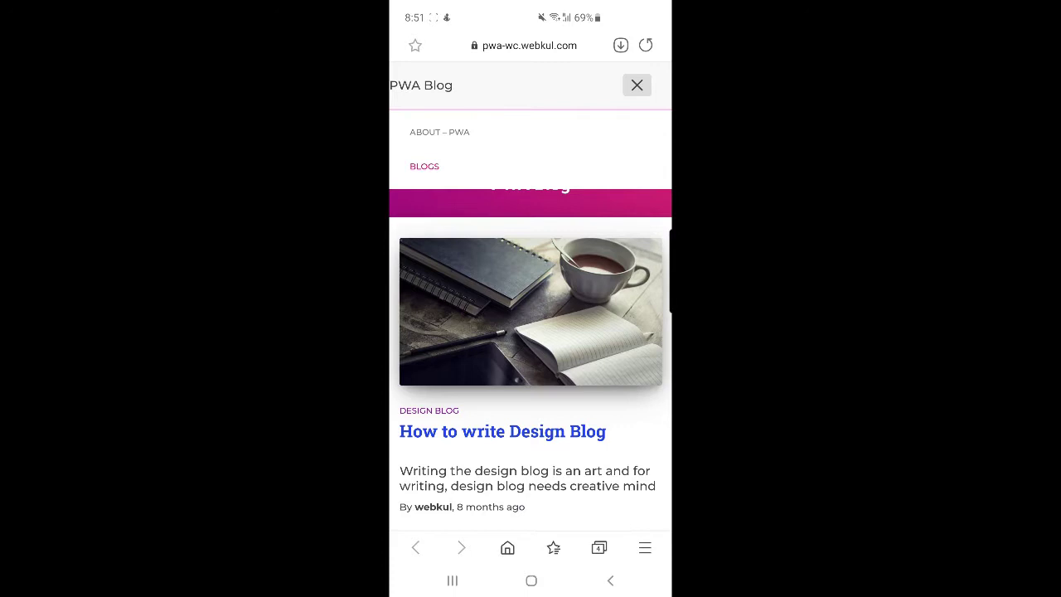
click(440, 131)
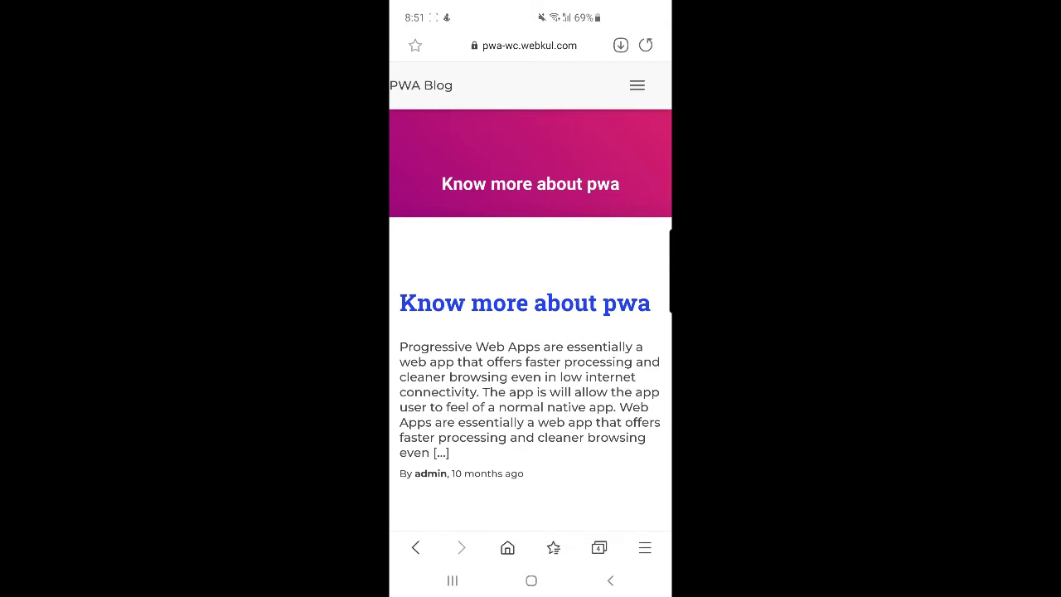
- Install the site as a web app and watch the 'pwa Installing…' notification
click(620, 45)
drag(530, 8, 530, 373)
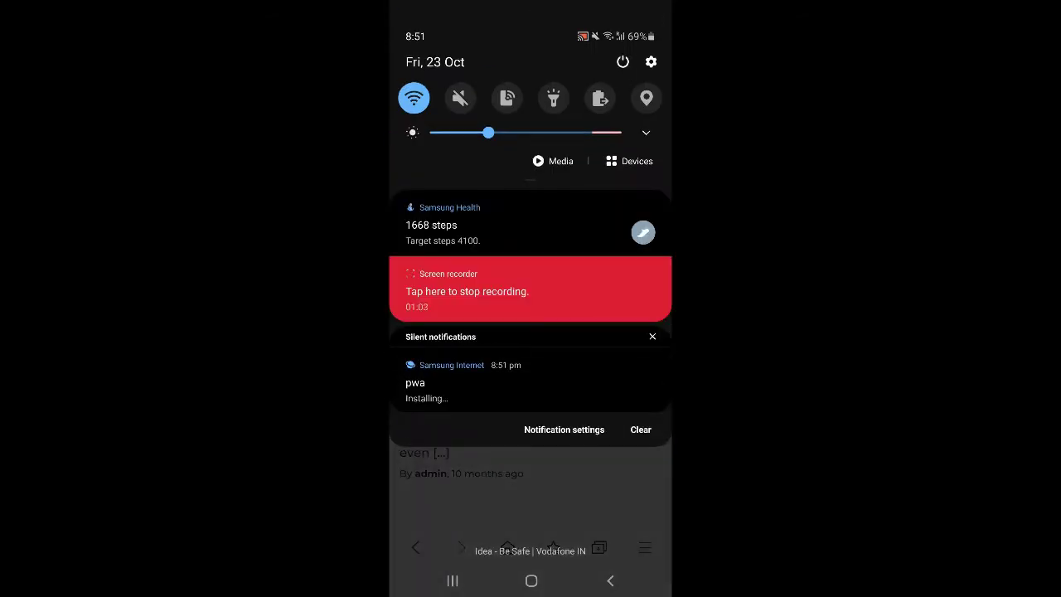
drag(531, 464, 531, 83)
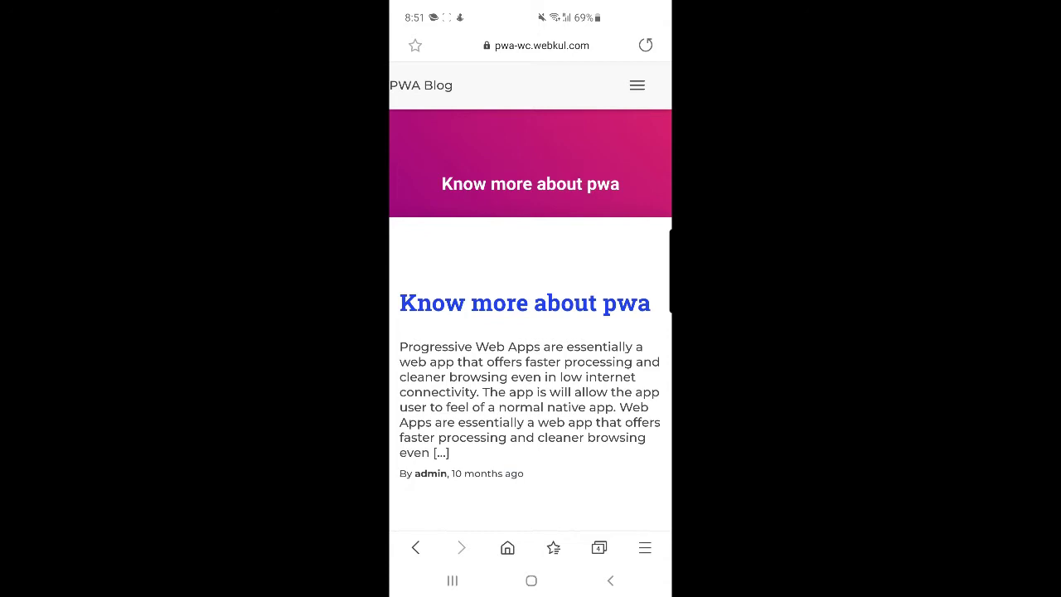
- Open the Blogs listing and then the 'How to write Design Blog' post
scroll(531, 331, down, 3)
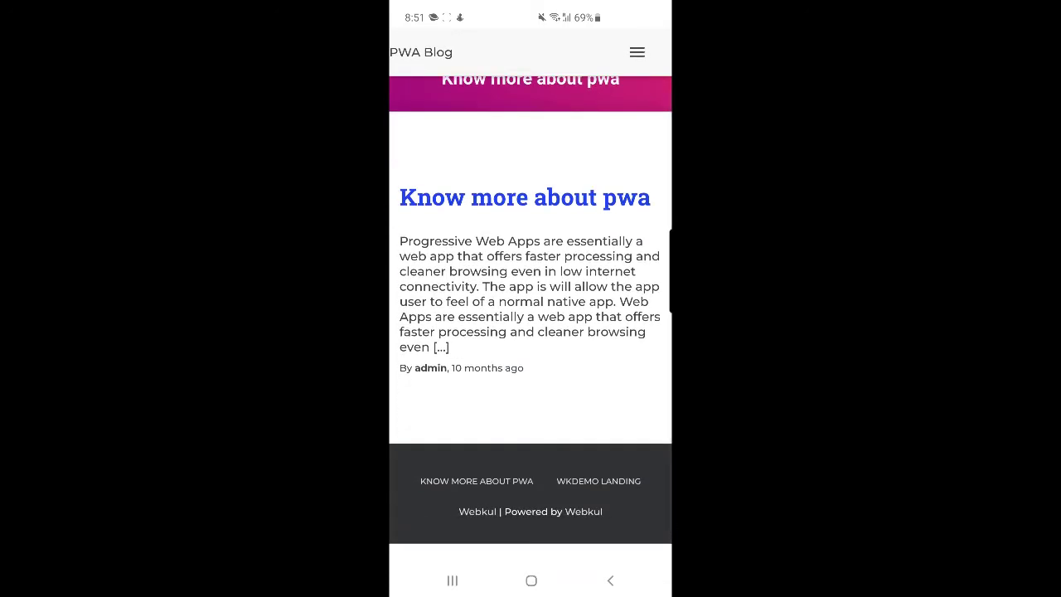
scroll(531, 332, up, 3)
click(636, 84)
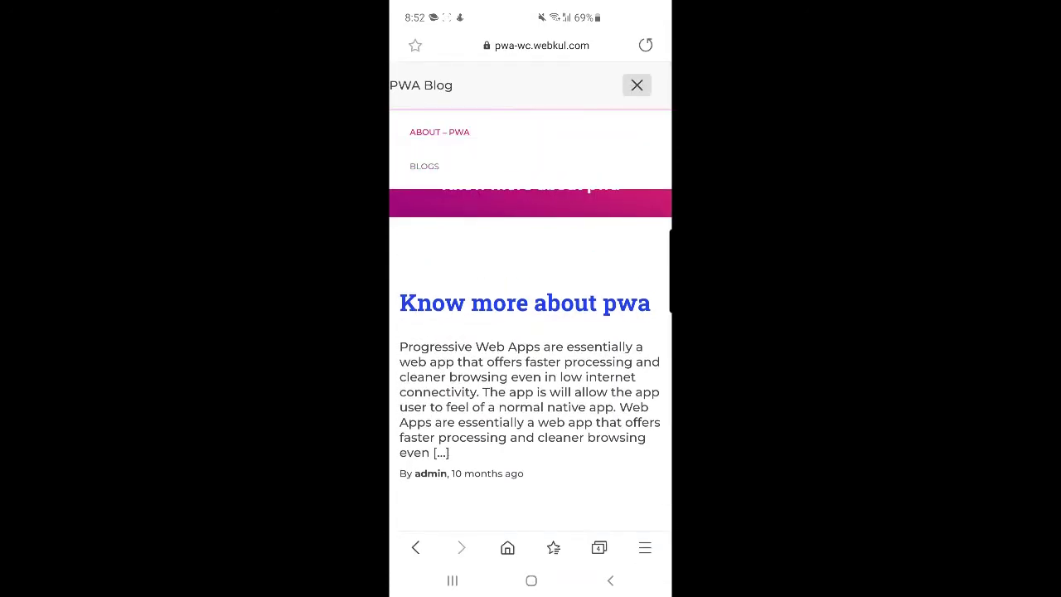
click(424, 166)
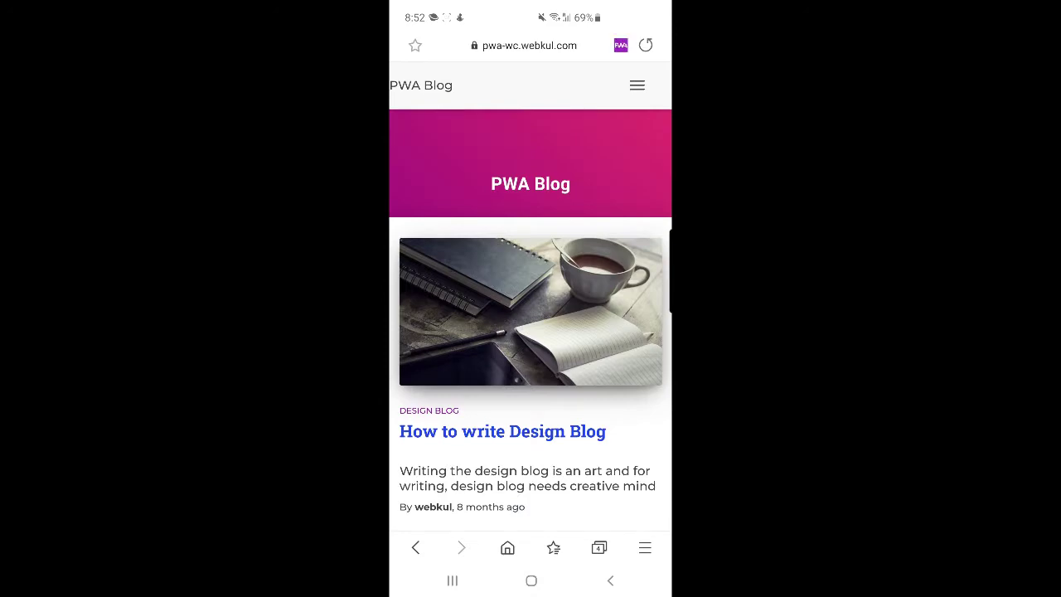
scroll(530, 332, down, 3)
scroll(530, 331, up, 2)
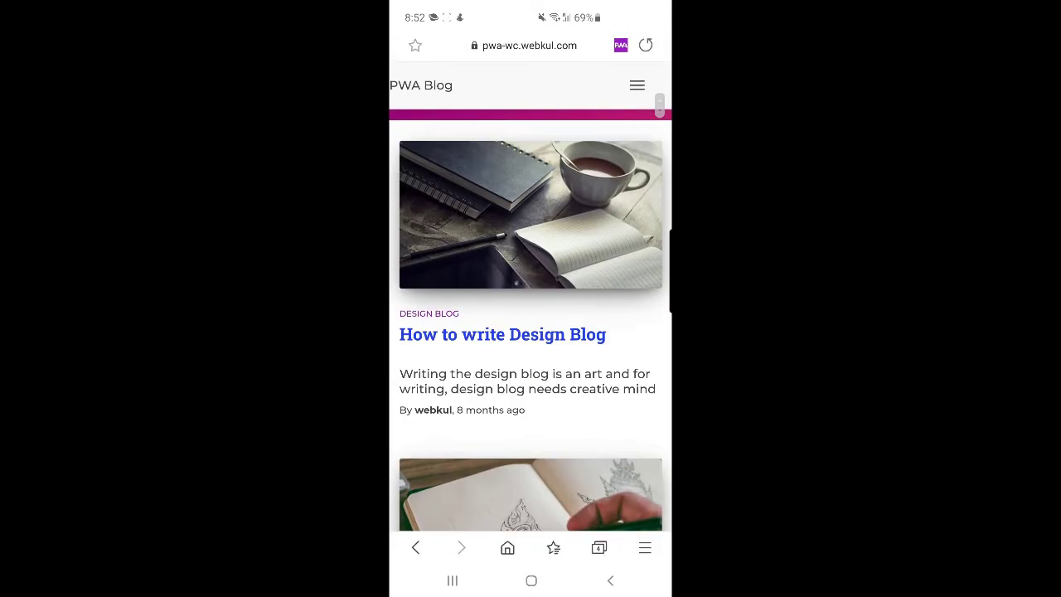
click(502, 334)
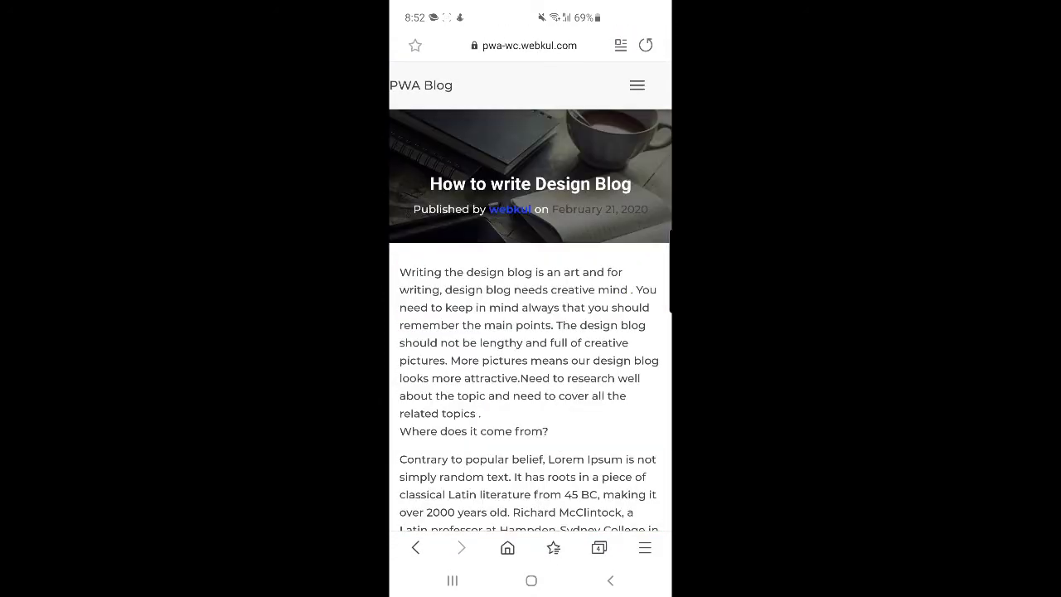
- Scroll through the Design Blog article, then return to the home screen showing the pwa app
scroll(530, 331, down, 15)
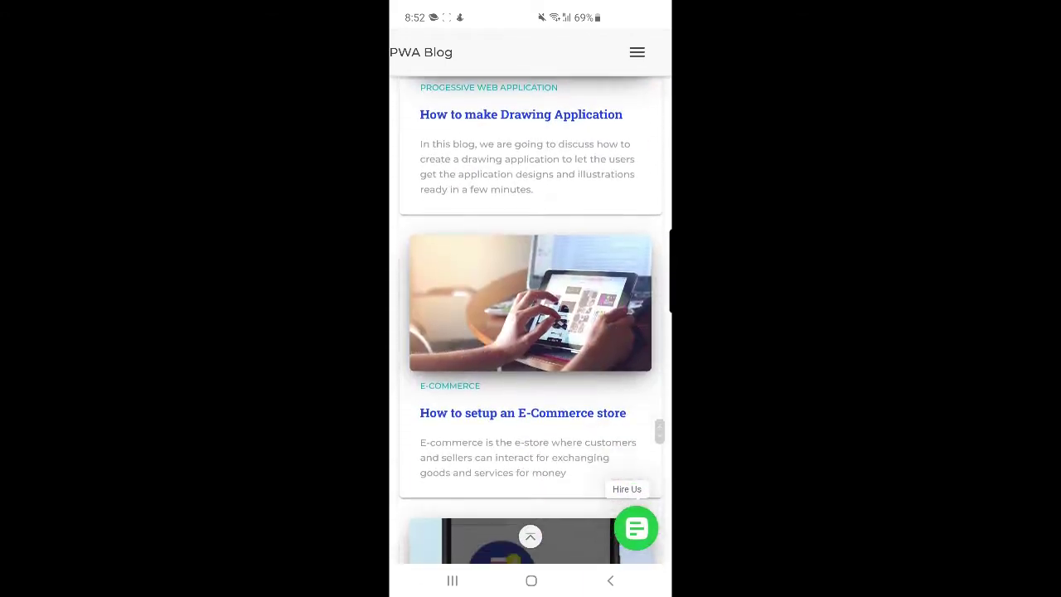
scroll(530, 332, down, 3)
scroll(530, 332, up, 15)
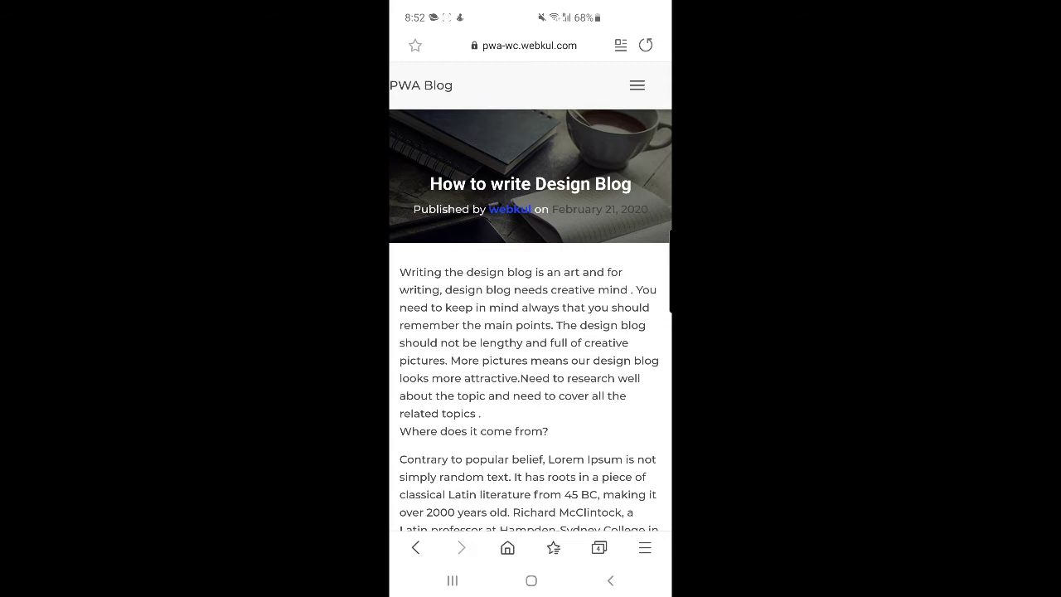
key(Home)
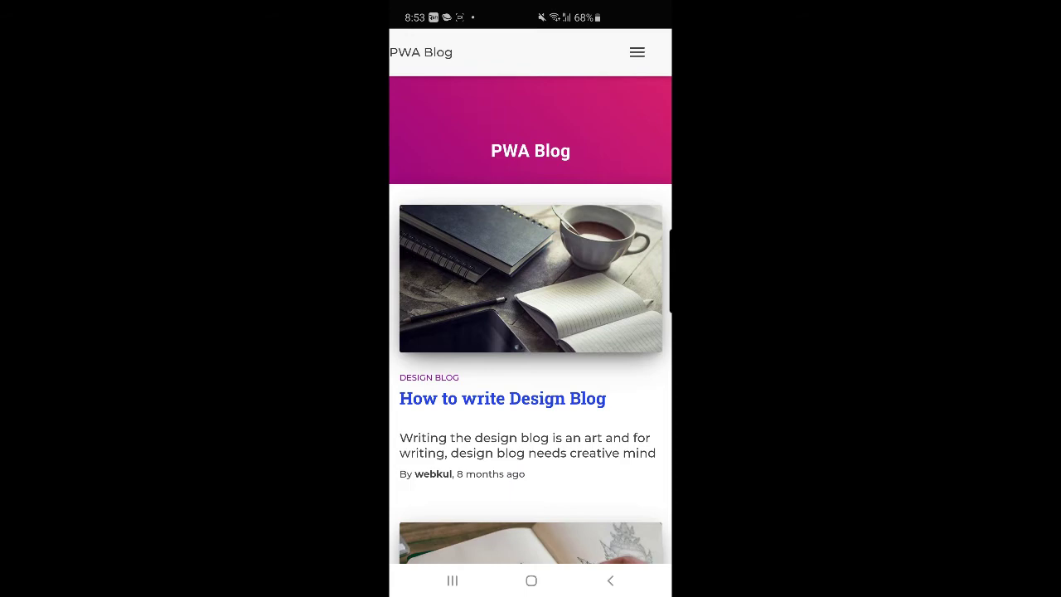
- Scroll the app's blog feed, open 'How to setup an E-Commerce store' and read through it
scroll(530, 331, down, 15)
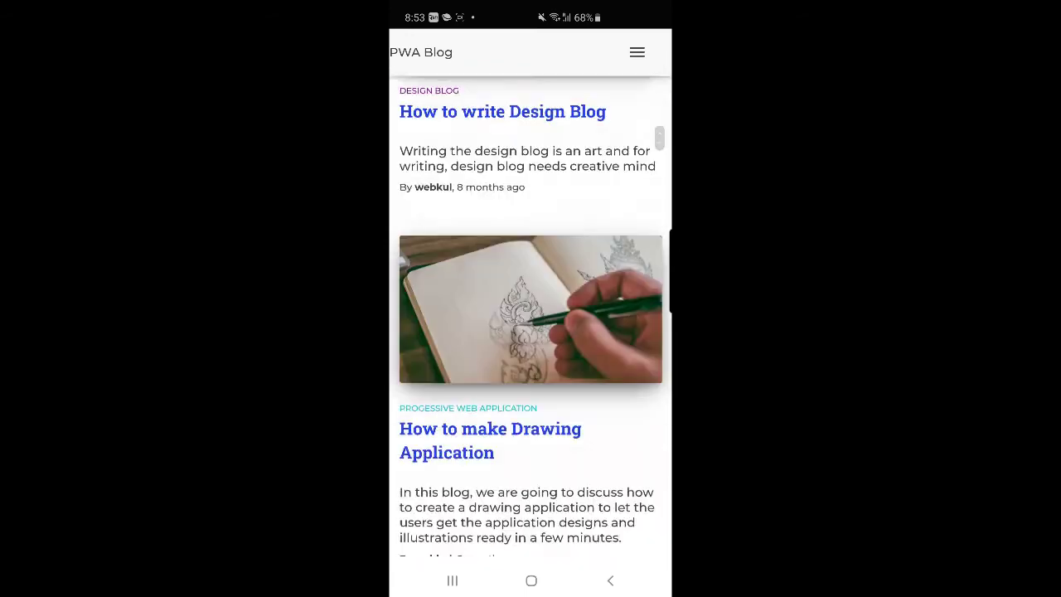
scroll(530, 331, up, 3)
scroll(530, 315, up, 10)
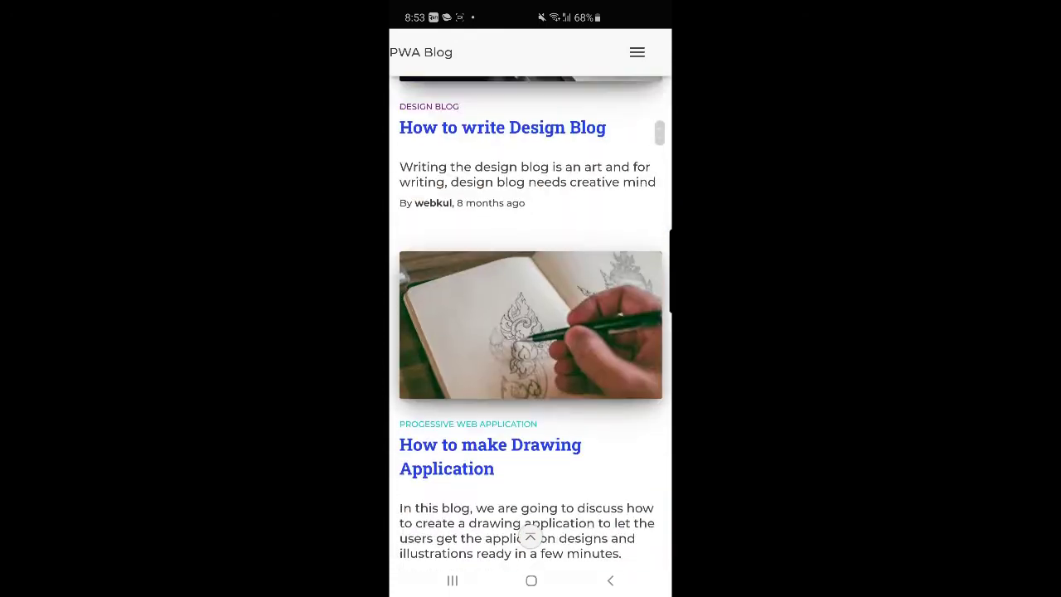
scroll(530, 315, down, 5)
click(520, 331)
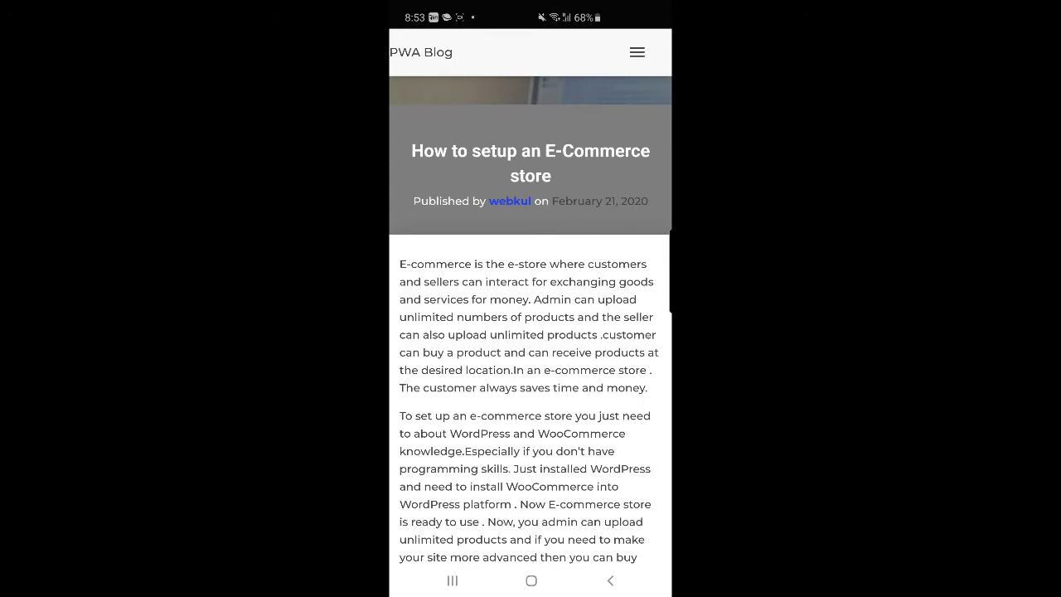
scroll(530, 315, down, 5)
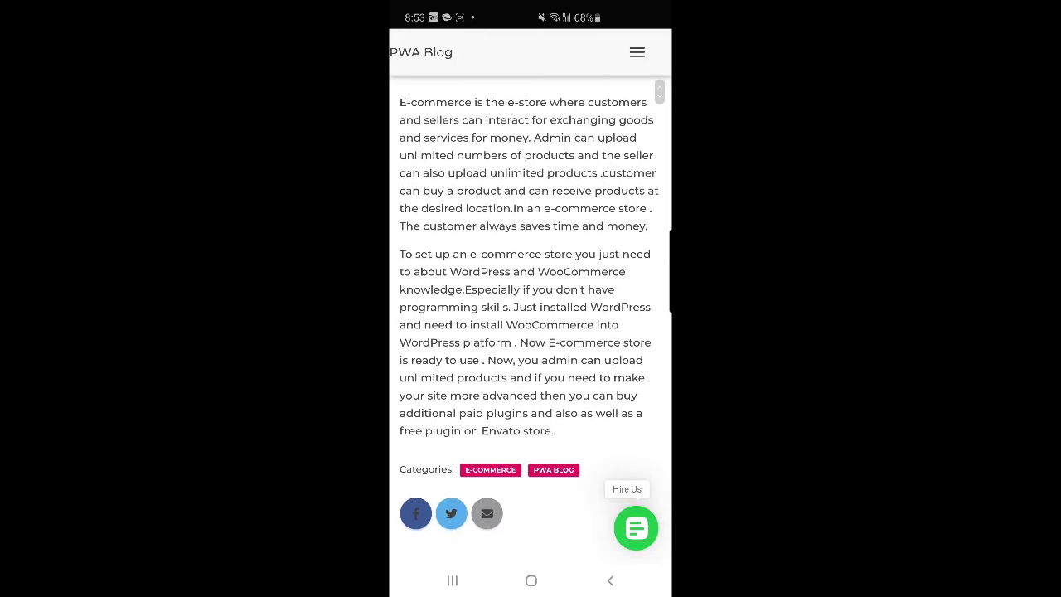
scroll(530, 315, down, 5)
scroll(530, 315, down, 10)
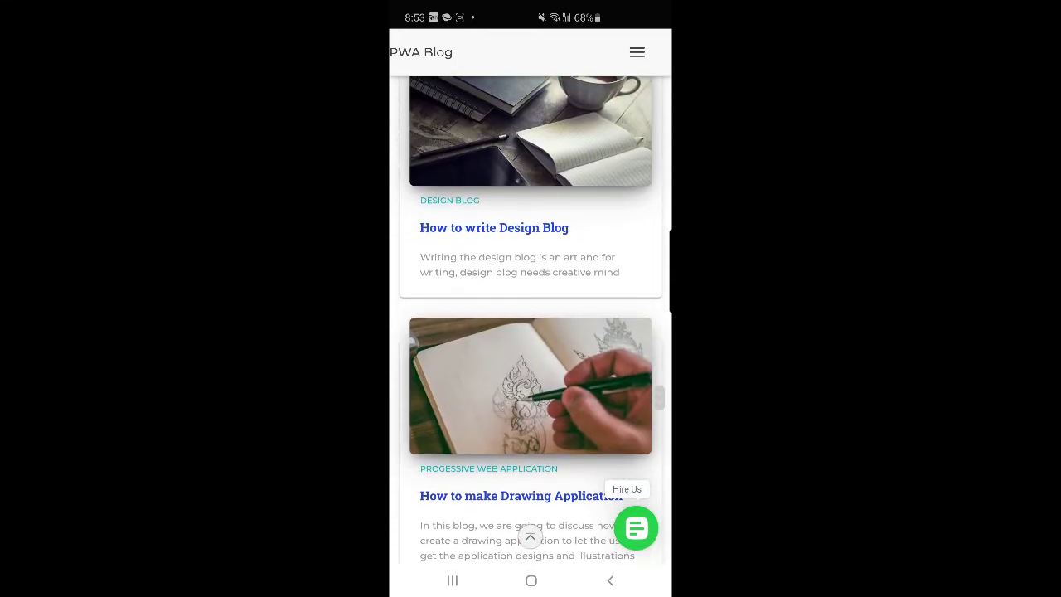
scroll(531, 315, up, 15)
scroll(531, 315, up, 5)
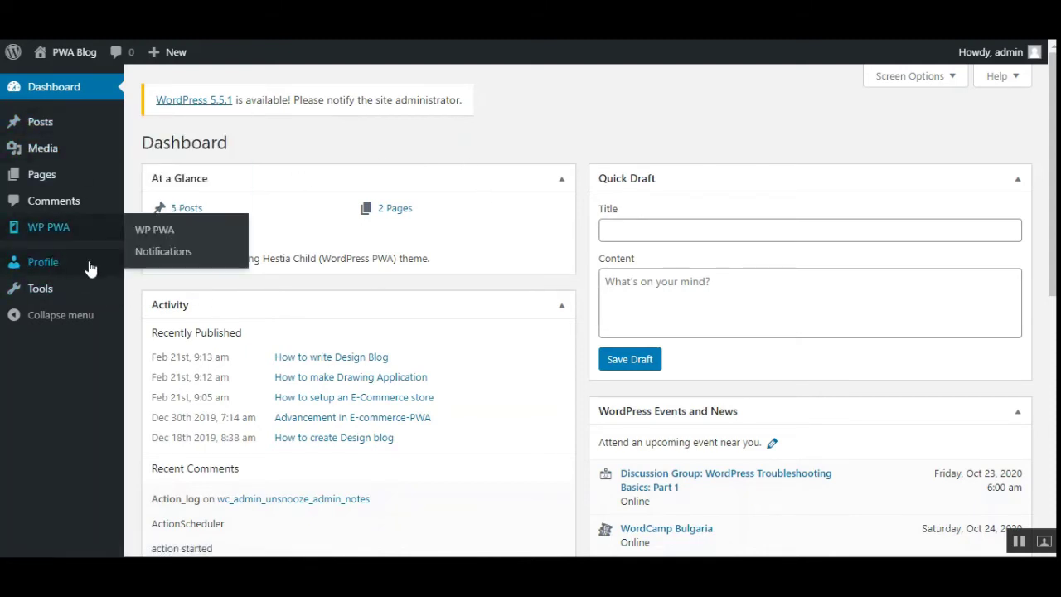
mouse_move(33, 238)
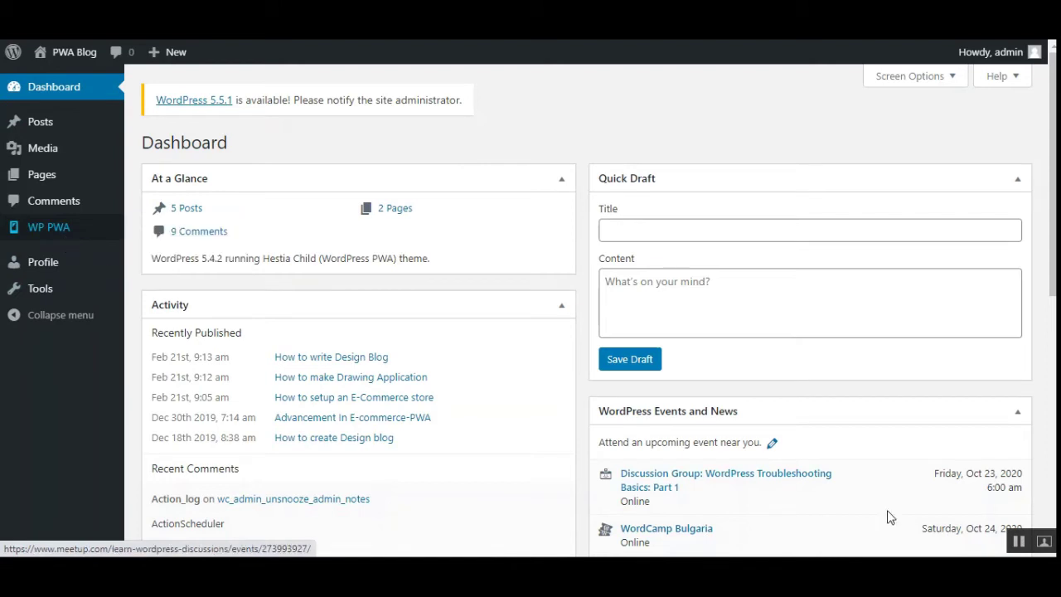
mouse_move(85, 232)
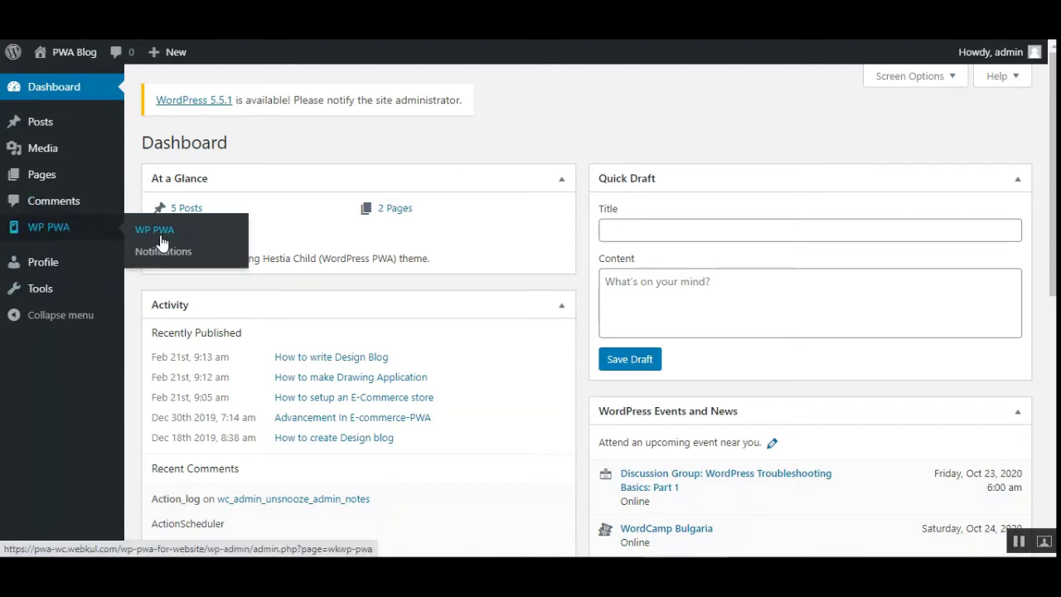
right_click(177, 260)
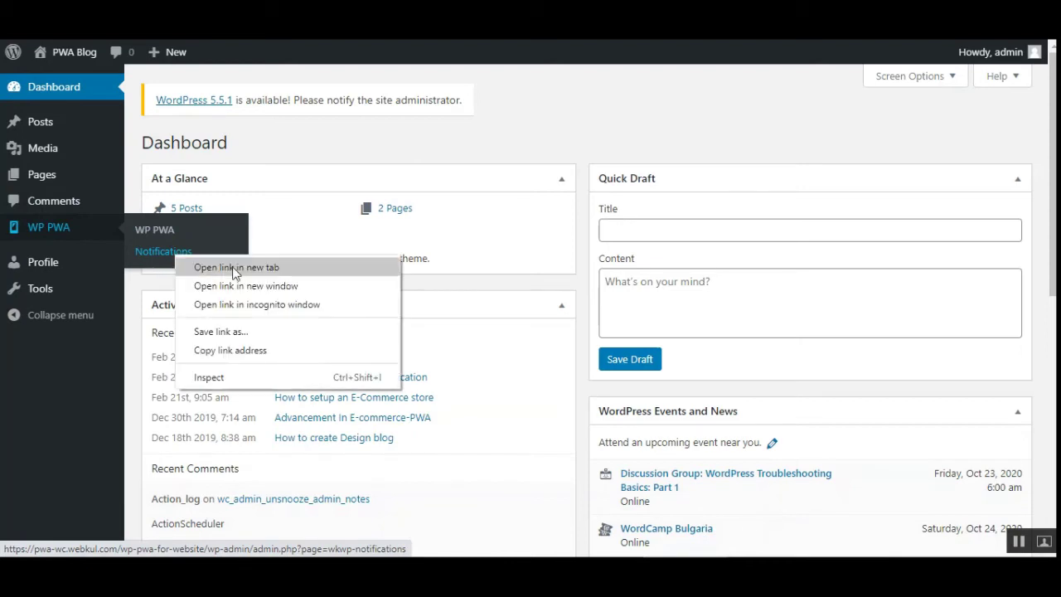
key(Escape)
right_click(165, 235)
click(199, 245)
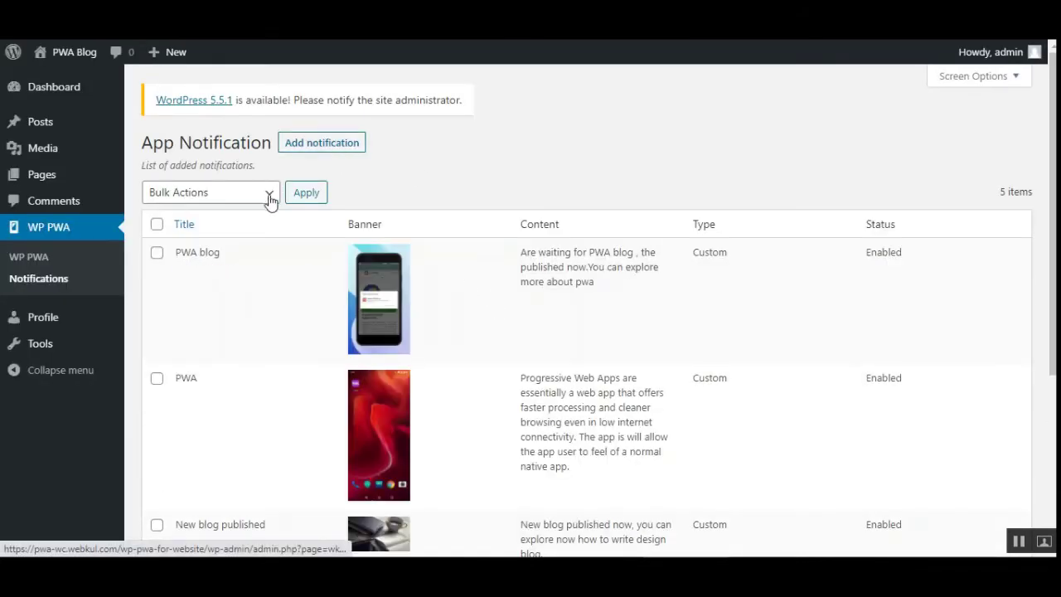
- Select the PWA blog and PWA notifications and review bulk actions without applying any
click(157, 253)
click(157, 378)
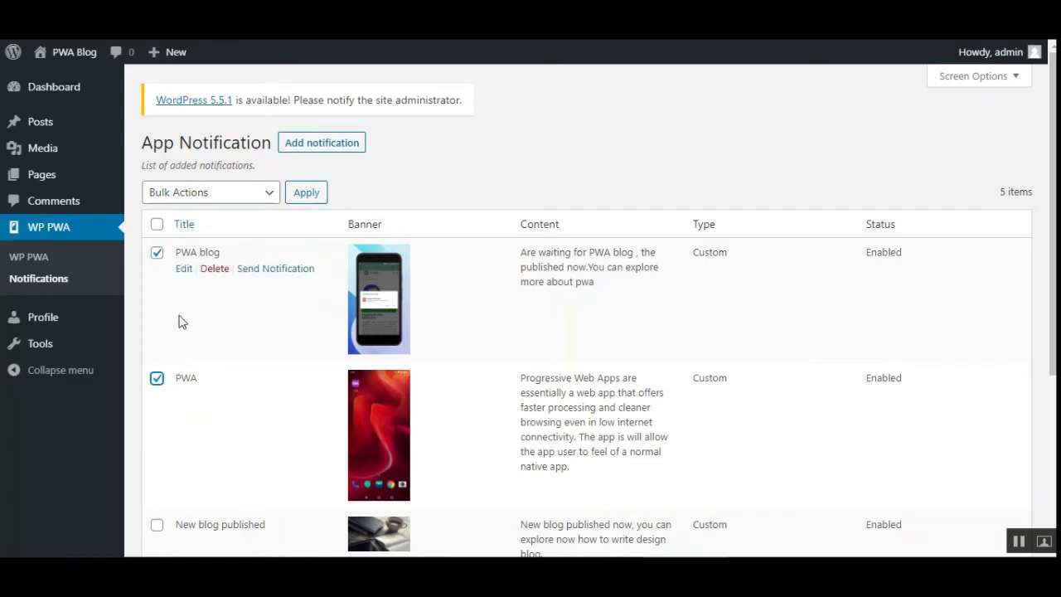
click(266, 197)
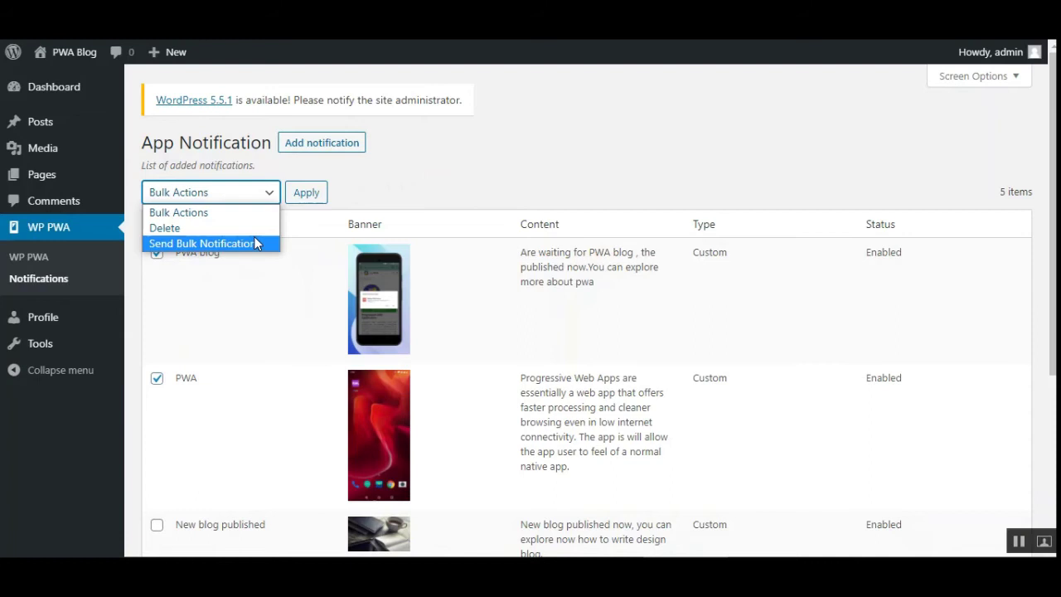
click(419, 178)
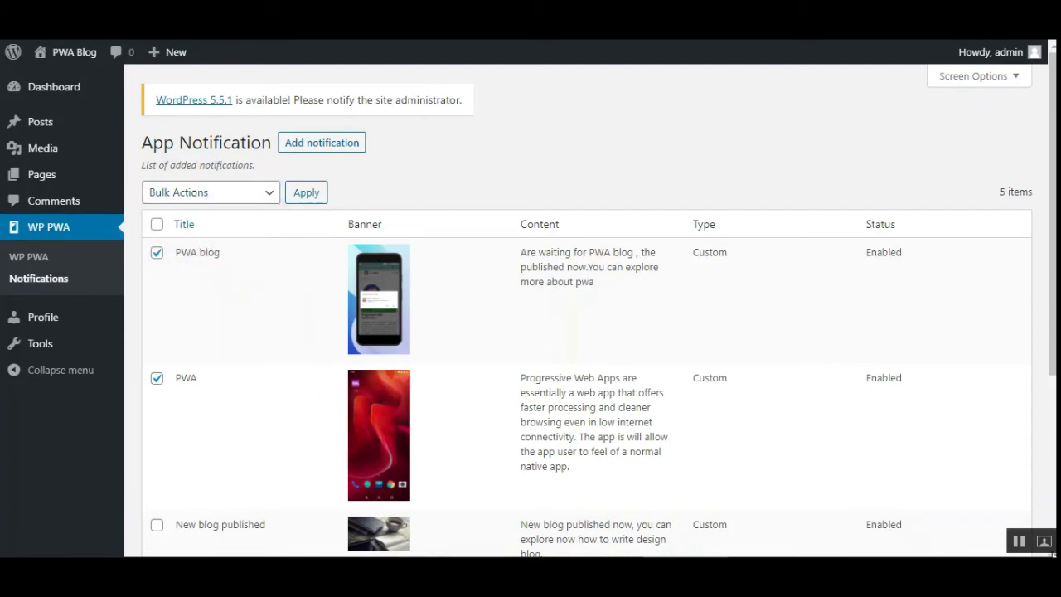
click(156, 252)
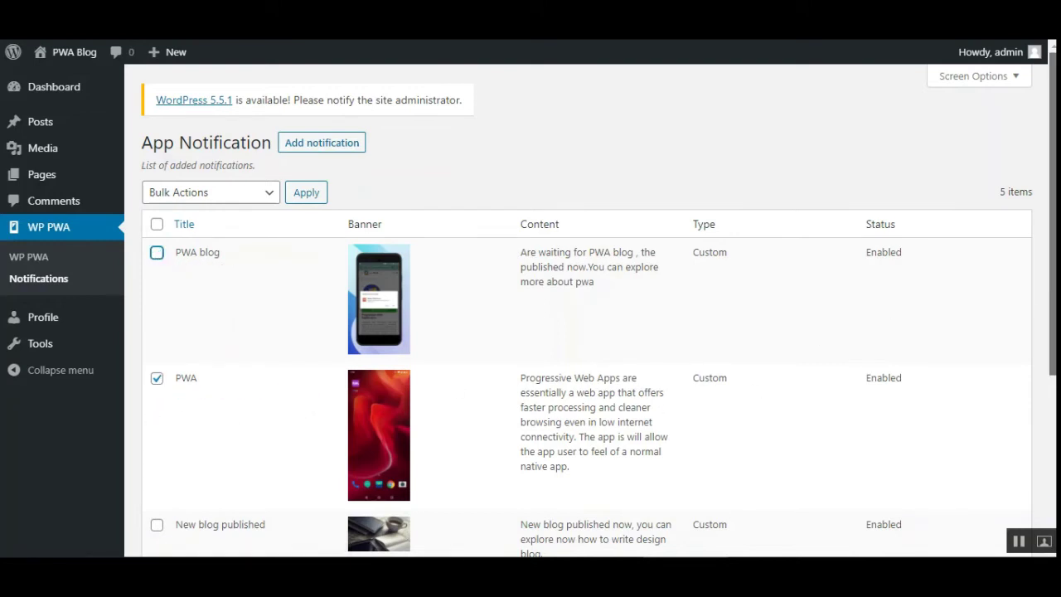
- Open the Add Notification form, set Type to Custom and leave Status unset
click(324, 143)
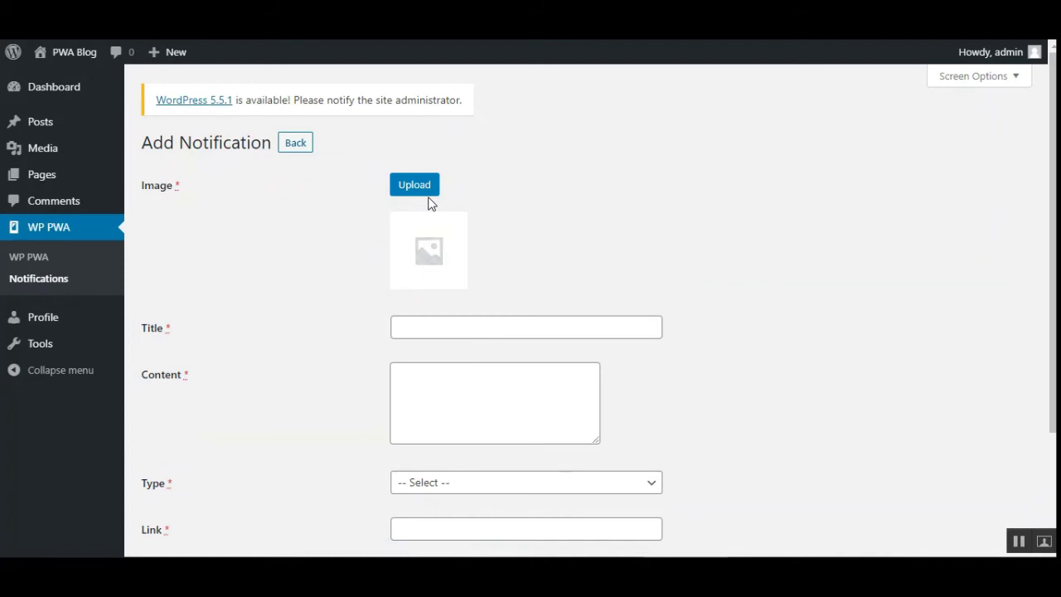
scroll(911, 301, down, 2)
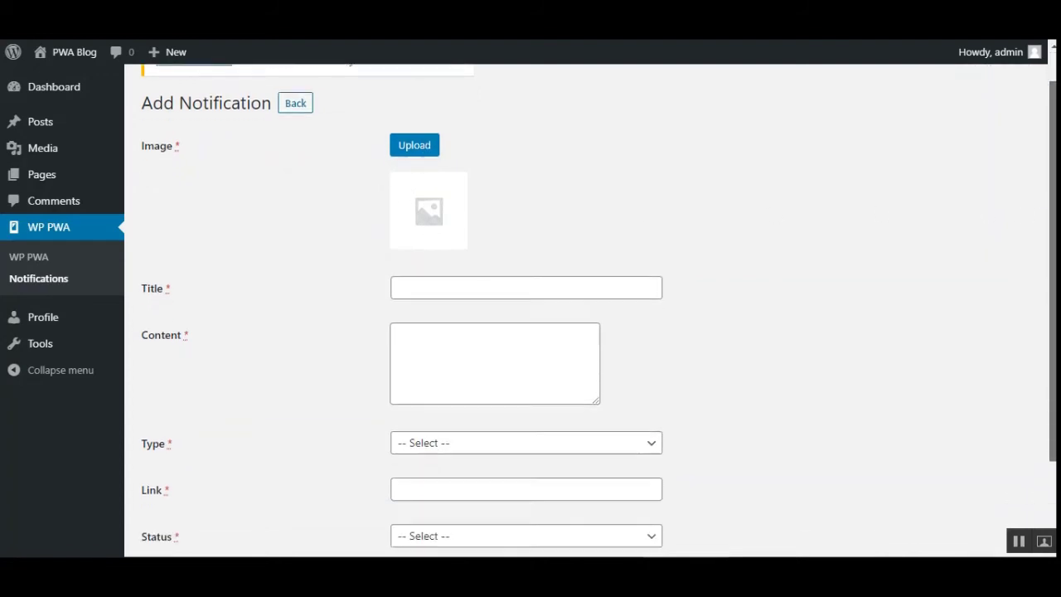
click(561, 224)
click(475, 281)
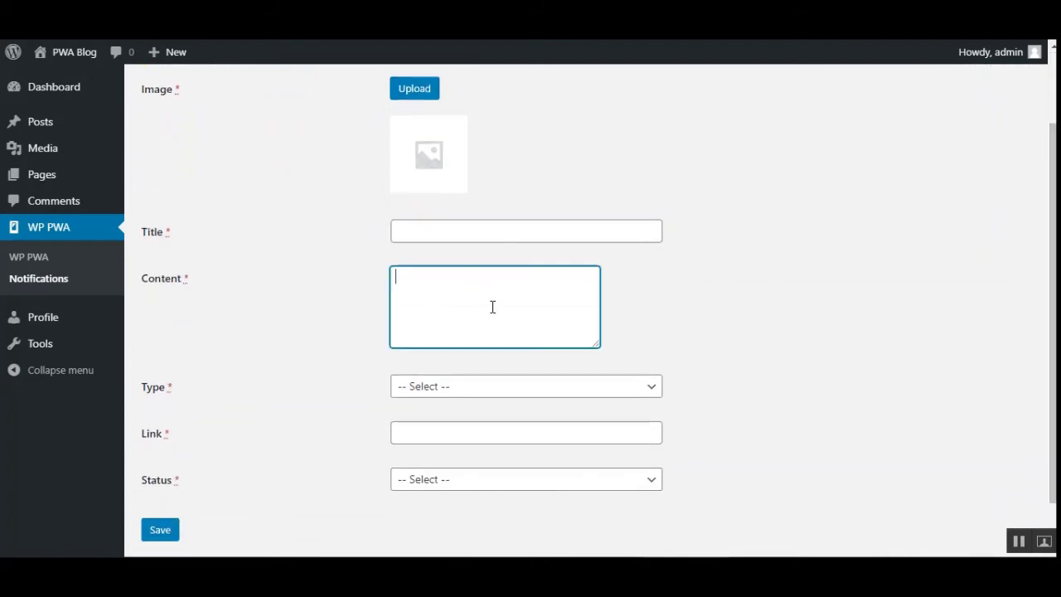
scroll(469, 336, down, 1)
click(469, 332)
click(469, 369)
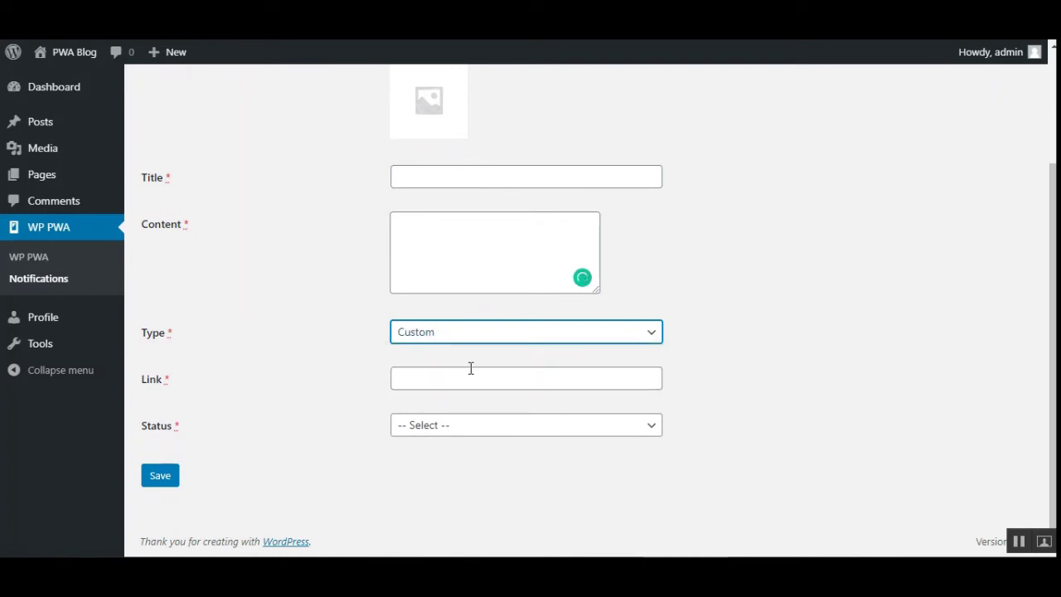
click(460, 382)
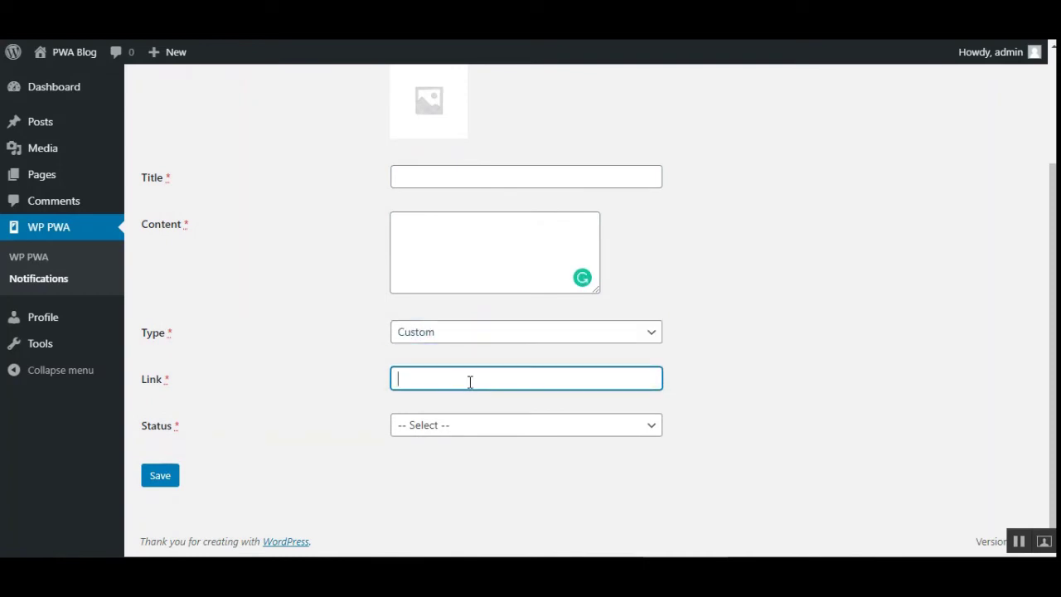
click(424, 428)
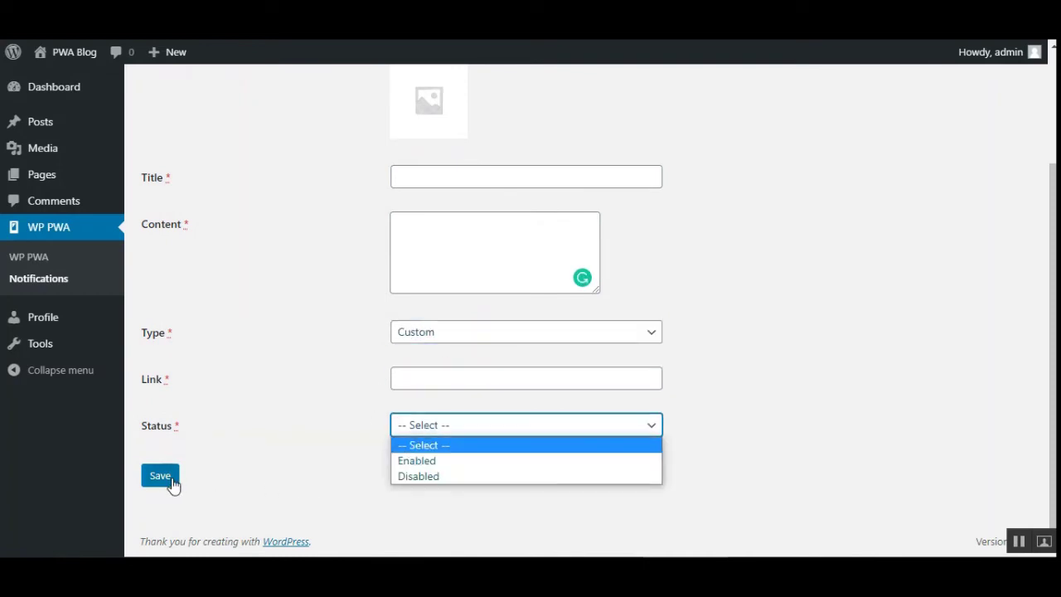
click(783, 469)
drag(1052, 263, 1046, 166)
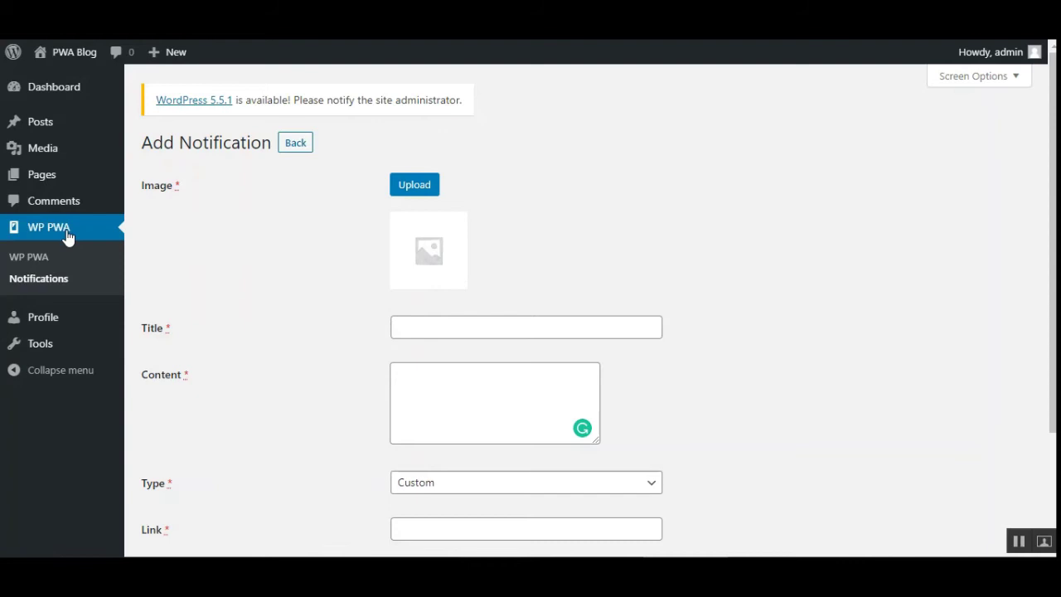
- Open the WP PWA Primary settings showing app name Pwa and short name pwa
click(58, 265)
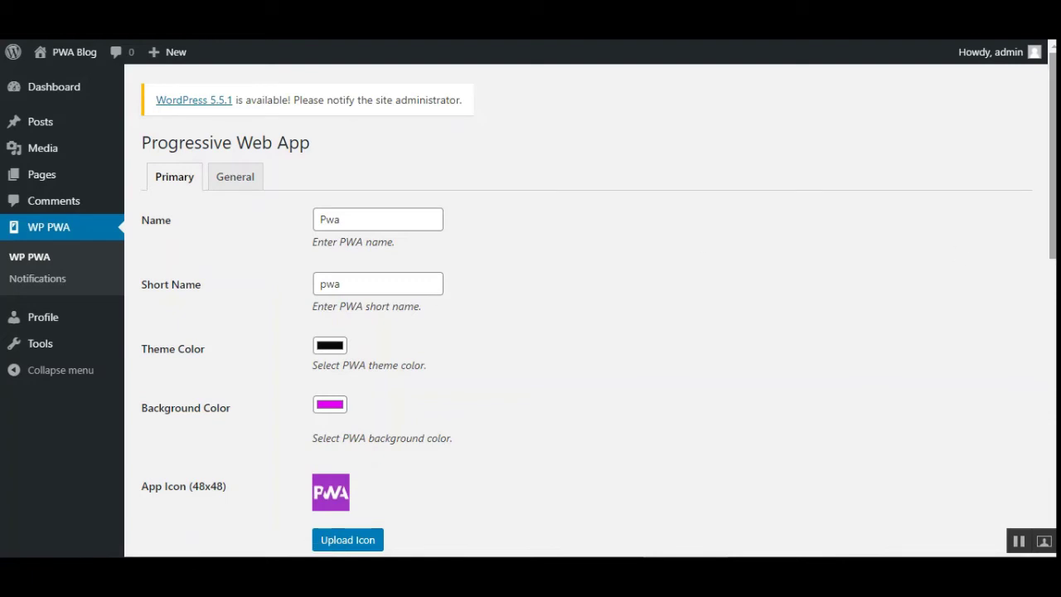
scroll(470, 157, down, 1)
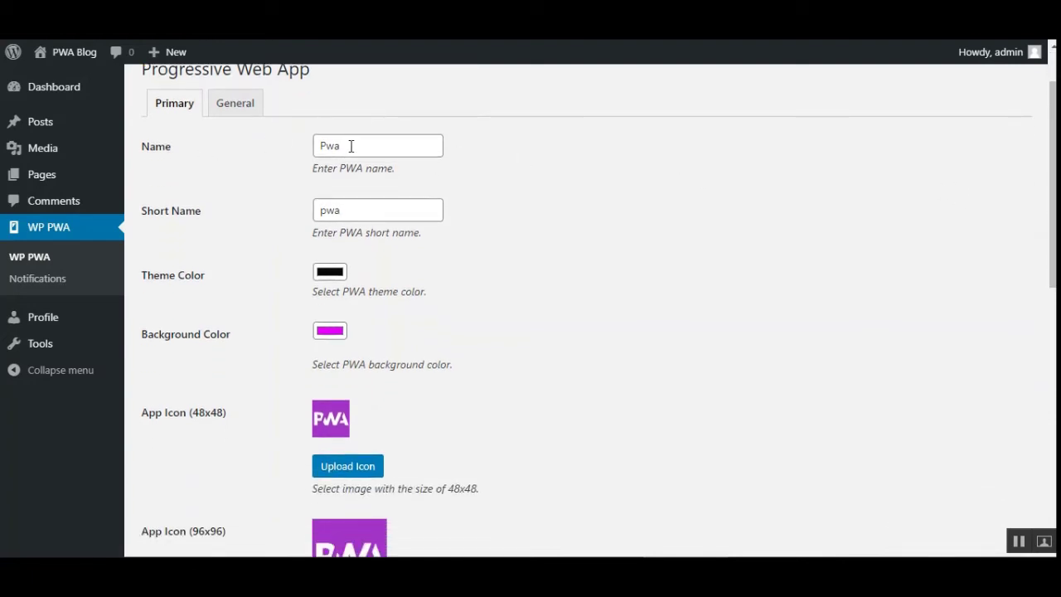
drag(351, 146, 295, 149)
click(350, 212)
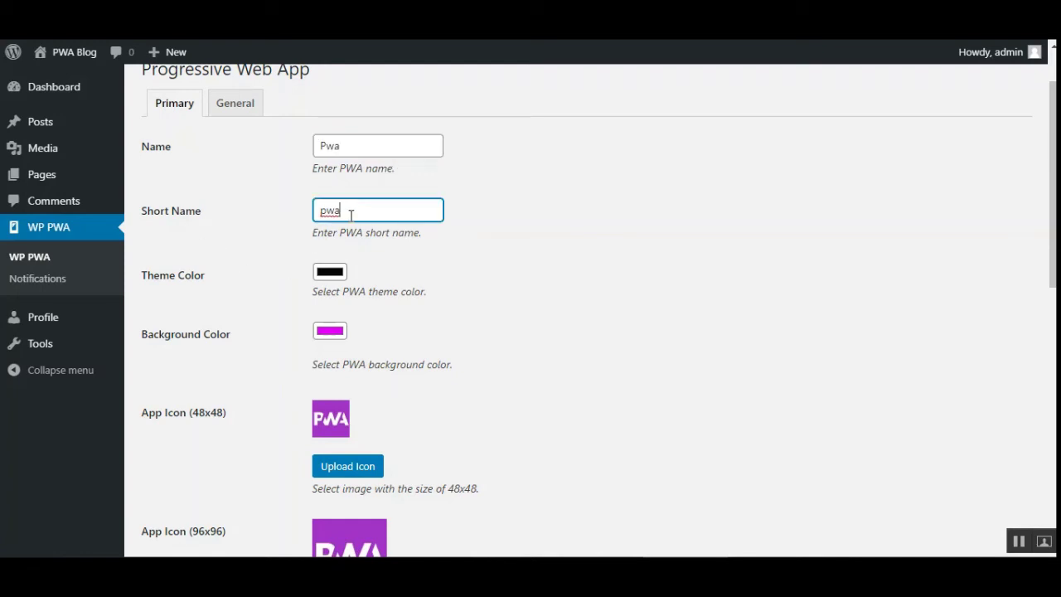
drag(149, 277, 203, 283)
- Review the black theme colour, magenta background and the app icons up to 196x196
scroll(271, 322, down, 2)
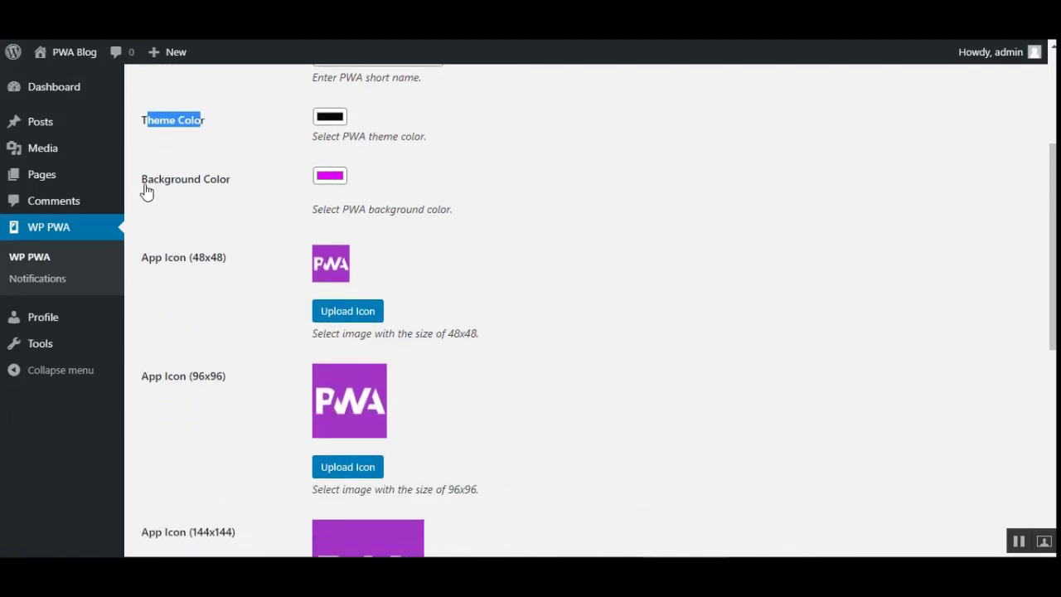
drag(143, 189, 214, 191)
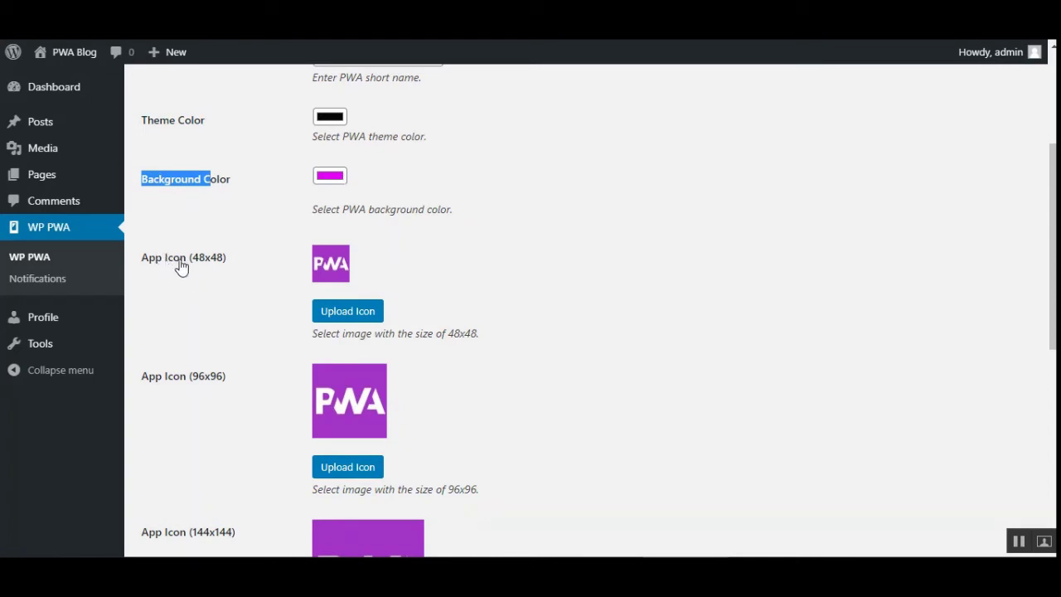
drag(174, 255, 232, 254)
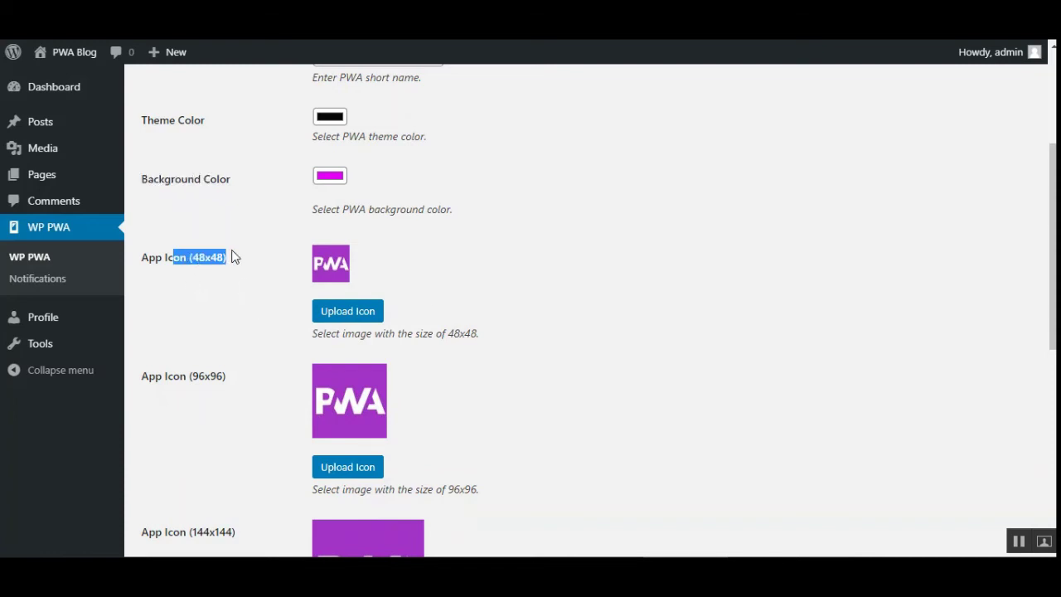
click(507, 302)
scroll(450, 324, down, 2)
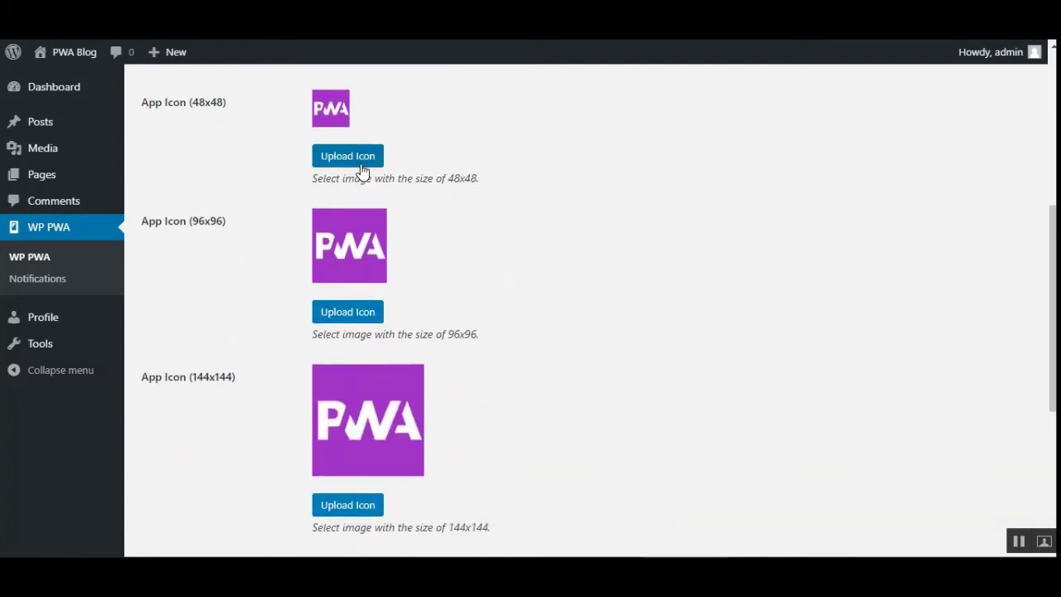
scroll(423, 490, down, 4)
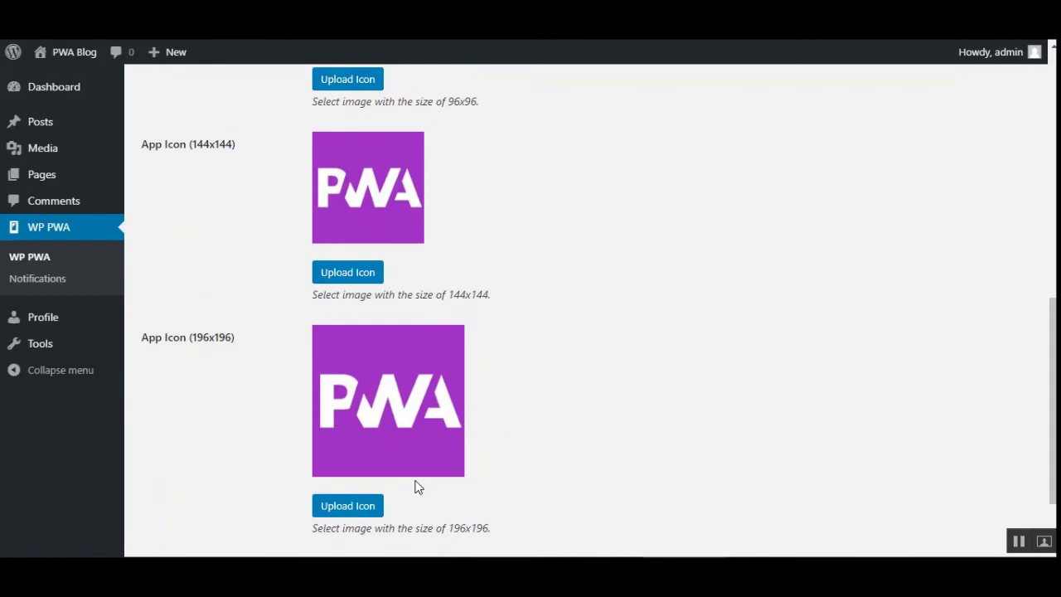
scroll(174, 497, up, 6)
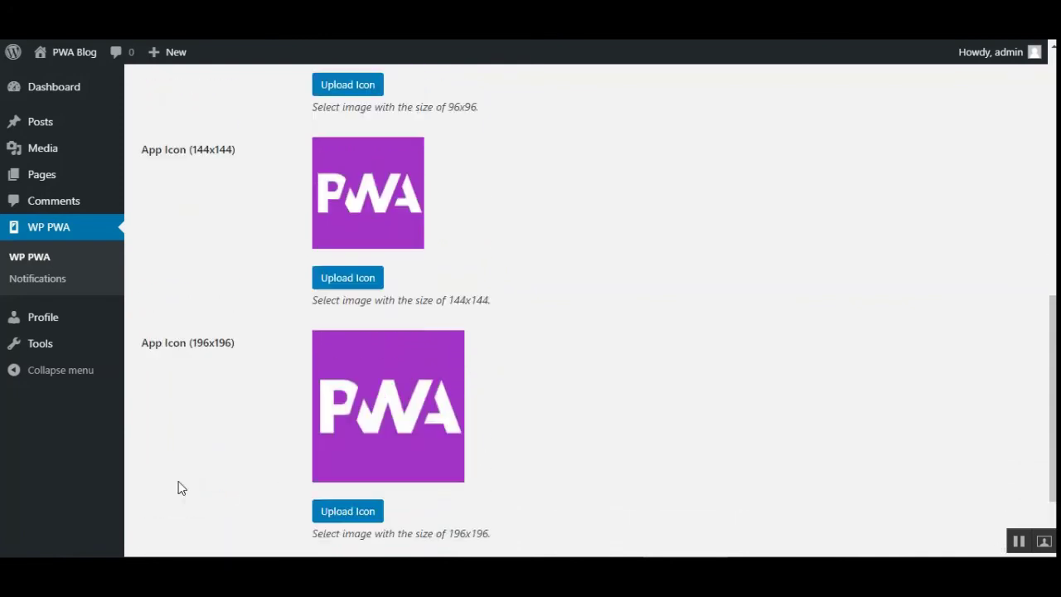
- Switch to the General tab and review the Google API and Firebase key fields
click(237, 177)
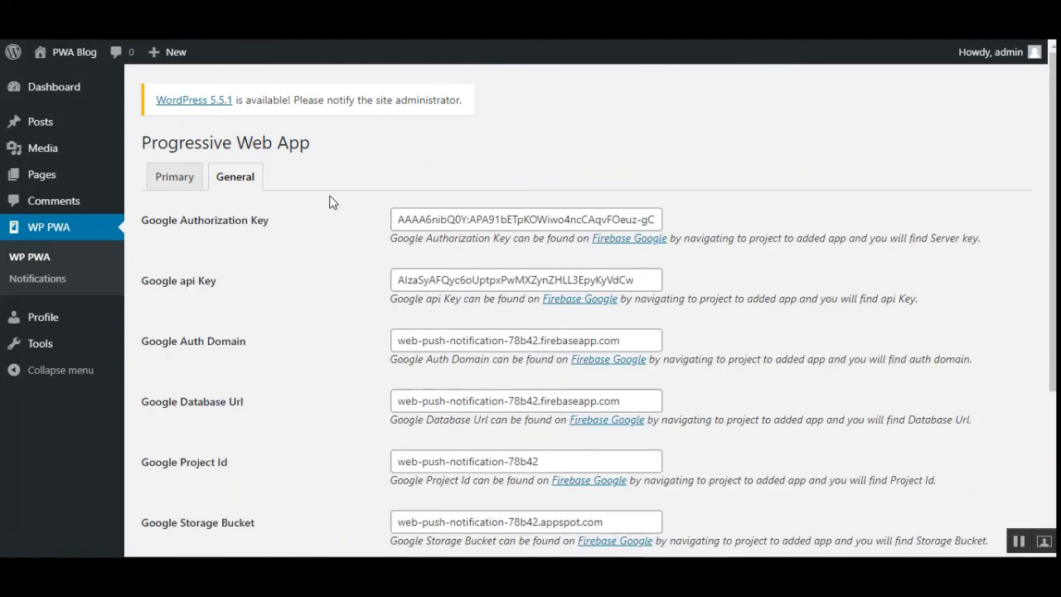
scroll(332, 213, down, 1)
drag(162, 143, 257, 145)
scroll(257, 216, down, 1)
drag(160, 139, 206, 147)
drag(169, 197, 225, 201)
scroll(219, 257, down, 1)
drag(149, 170, 229, 173)
- Check the Project ID, Storage Bucket and GCM Sender ID, then save the settings
drag(154, 231, 232, 234)
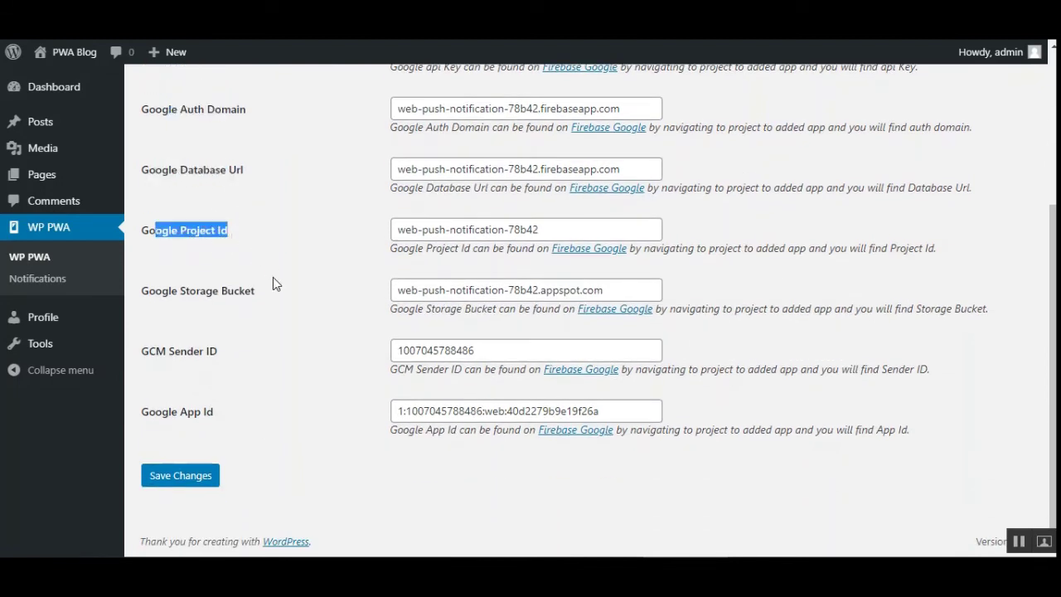
drag(169, 292, 245, 294)
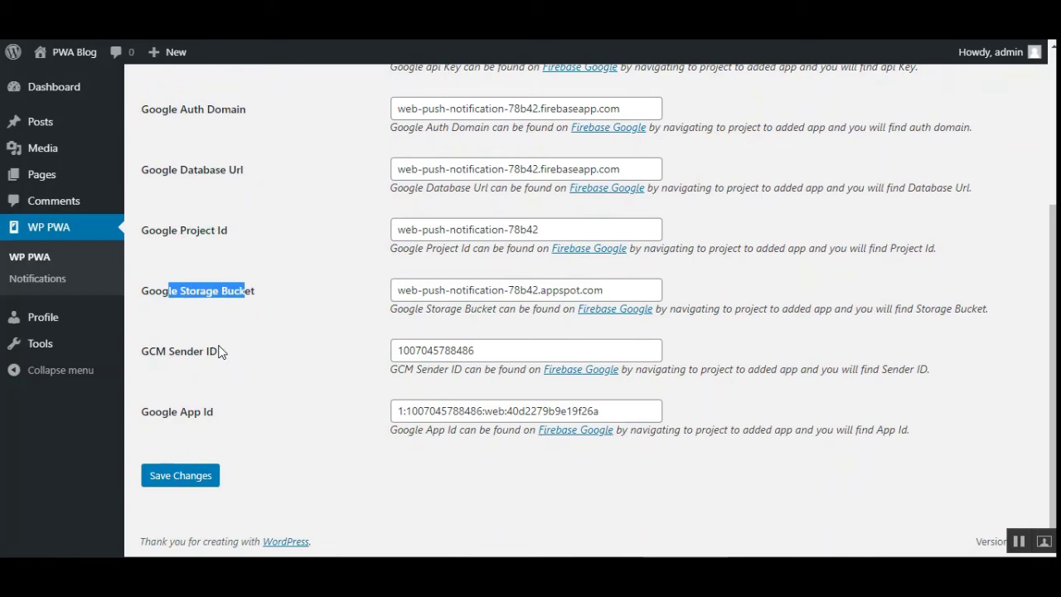
drag(152, 354, 232, 390)
click(224, 402)
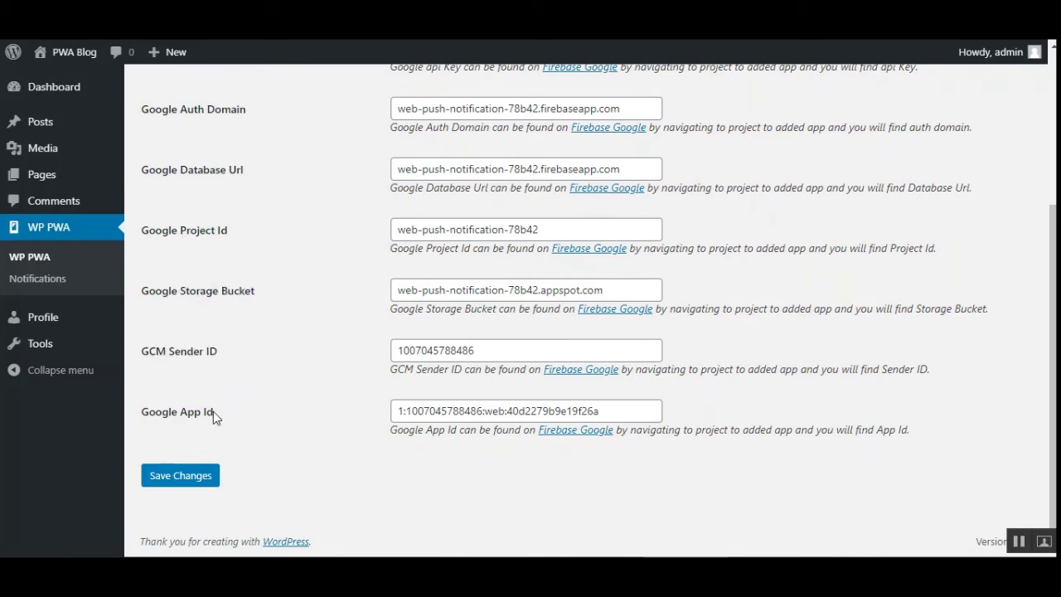
click(218, 485)
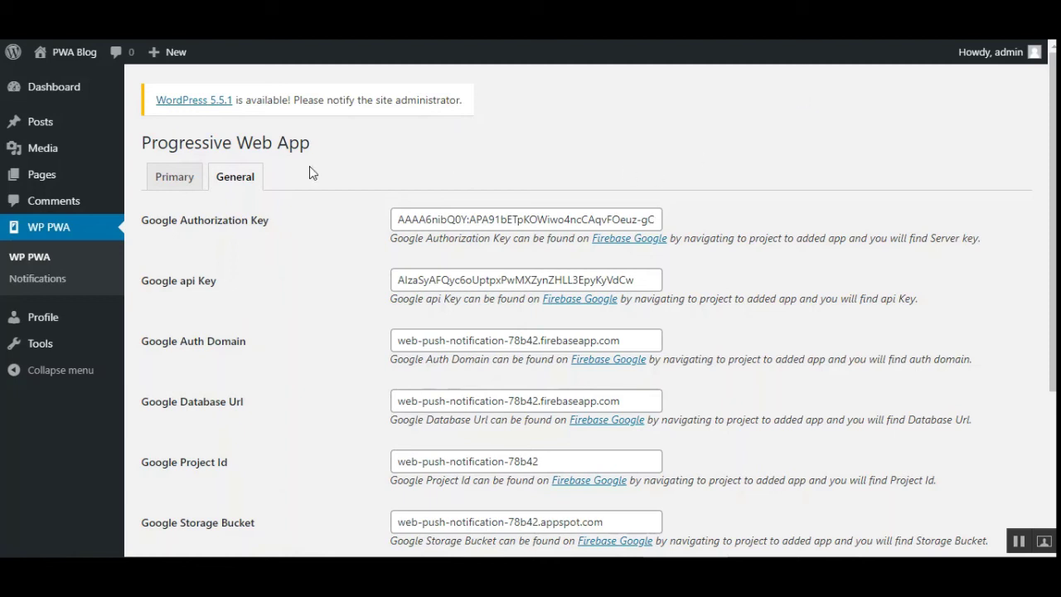
click(41, 282)
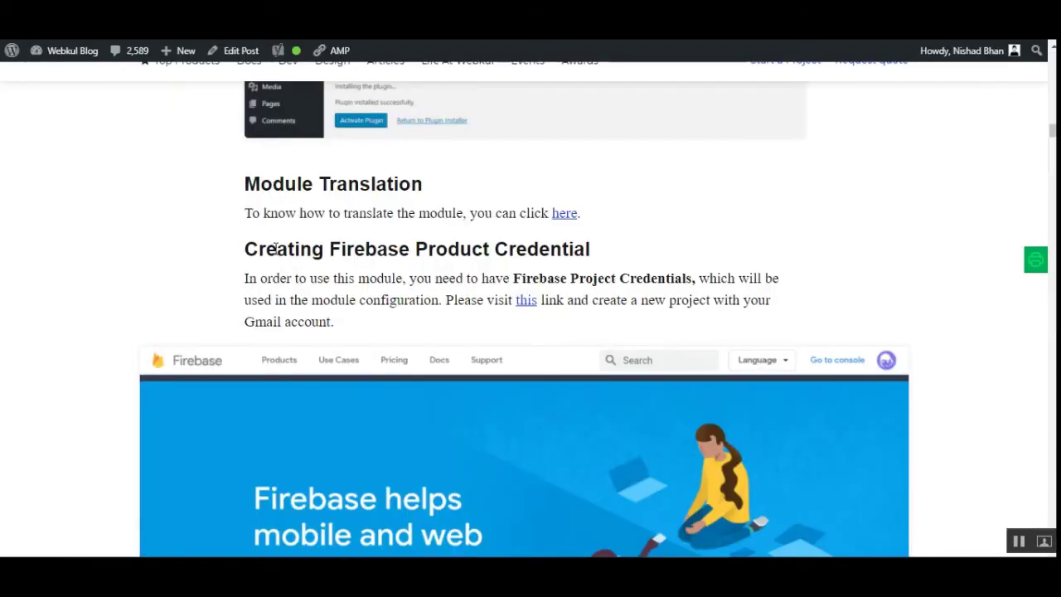
- Highlight the 'Creating Firebase Product Credential' heading and scroll through the guide
drag(275, 248, 556, 251)
click(608, 253)
drag(1052, 143, 1052, 208)
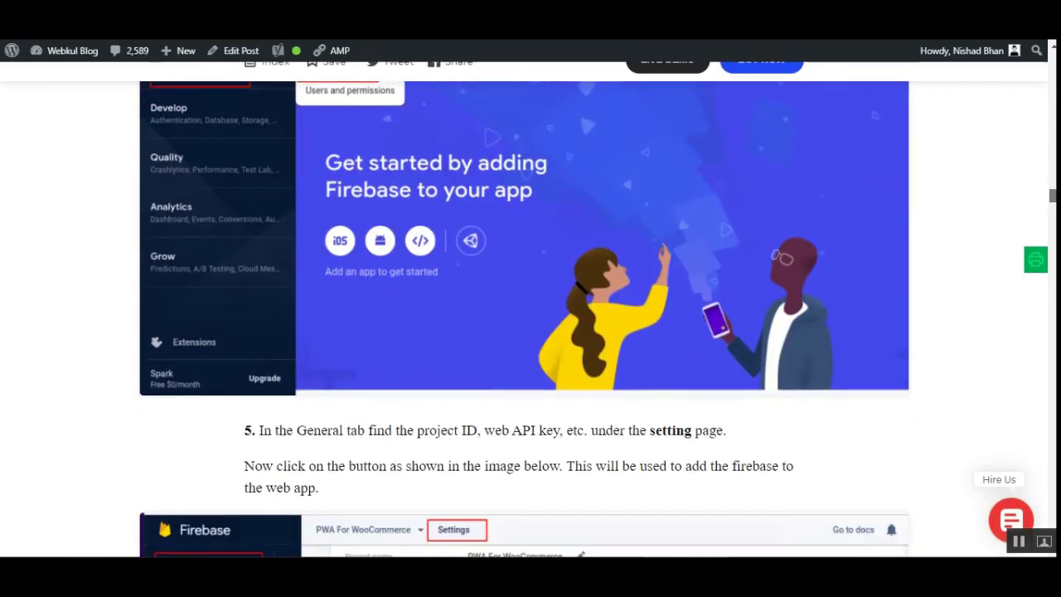
scroll(928, 390, up, 2)
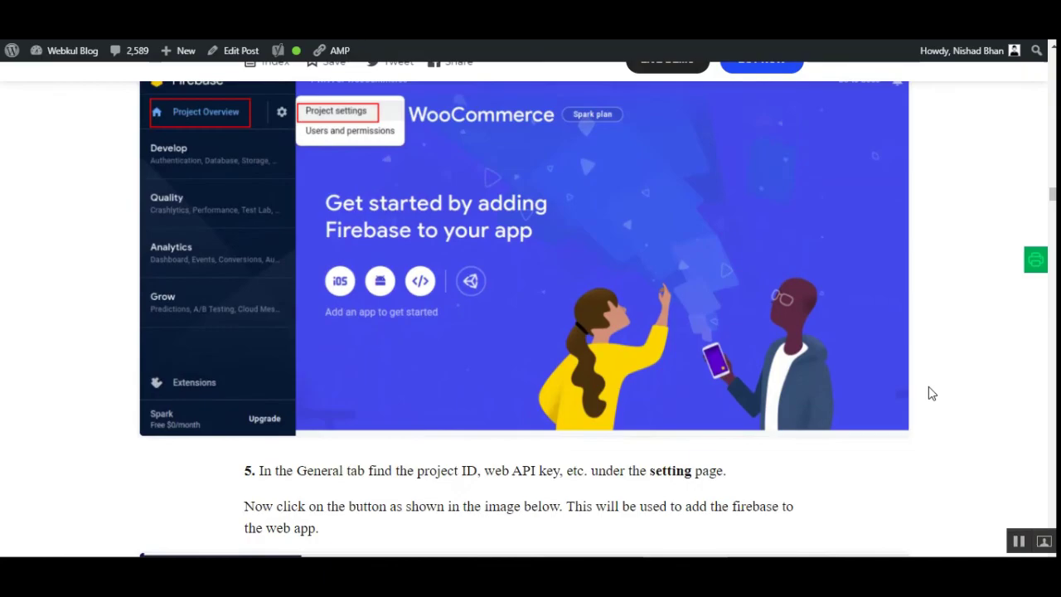